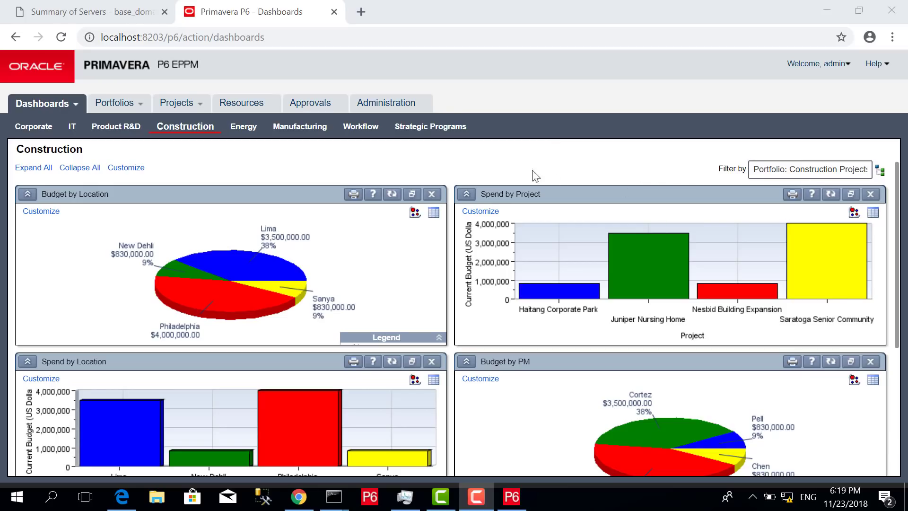
Step: Flip between the P6 Professional project list and the Construction dashboard twice
{"action": "left_click", "coordinate": [512, 496]}
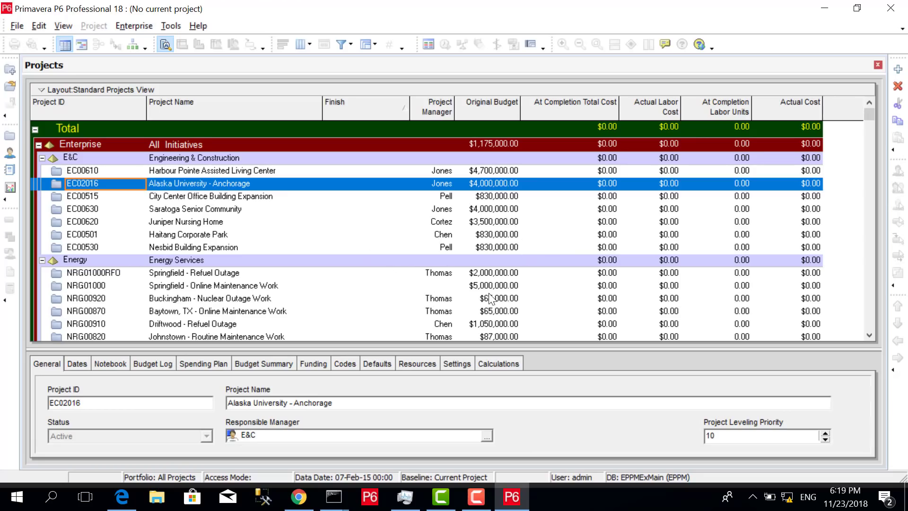
{"action": "left_click", "coordinate": [299, 497]}
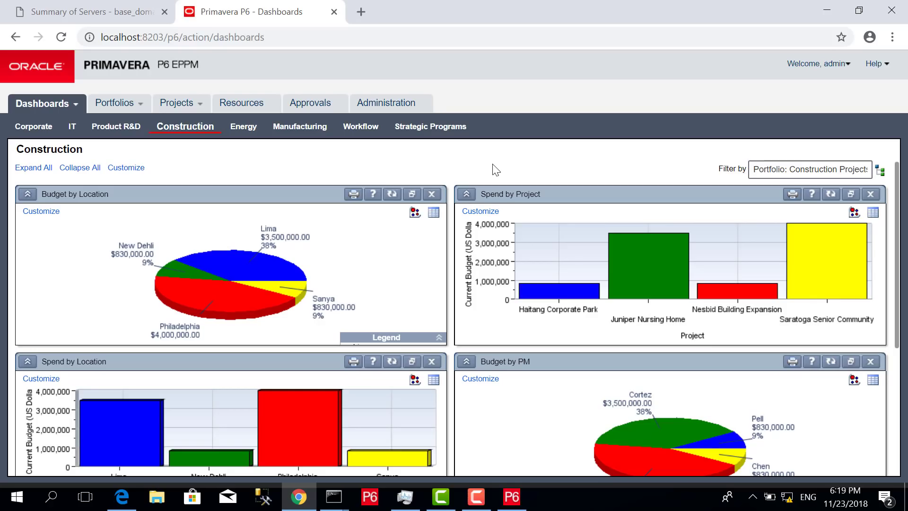
{"action": "left_click", "coordinate": [512, 497]}
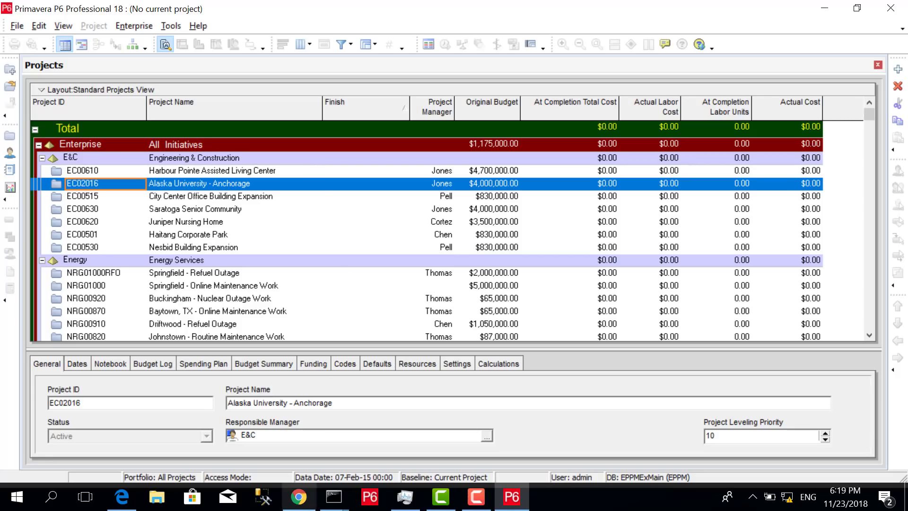
{"action": "left_click", "coordinate": [300, 504]}
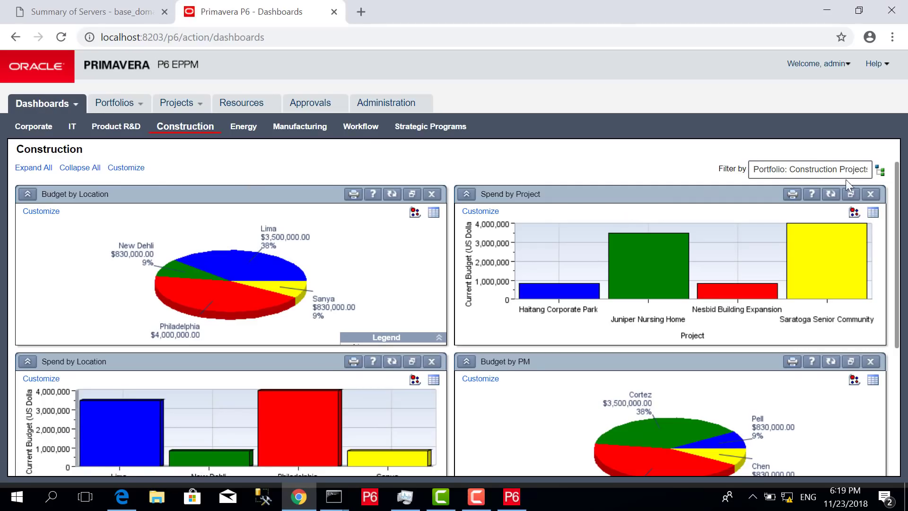
Step: Scroll the Construction dashboard down to the budget by location figures
{"action": "left_click_drag", "start_coordinate": [895, 212], "coordinate": [905, 229]}
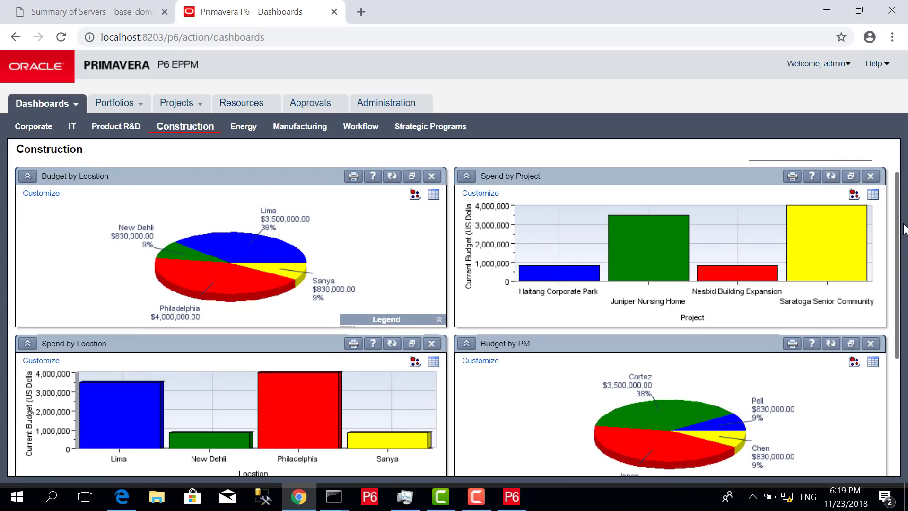
{"action": "scroll", "coordinate": [905, 230], "scroll_direction": "down", "scroll_amount": 1}
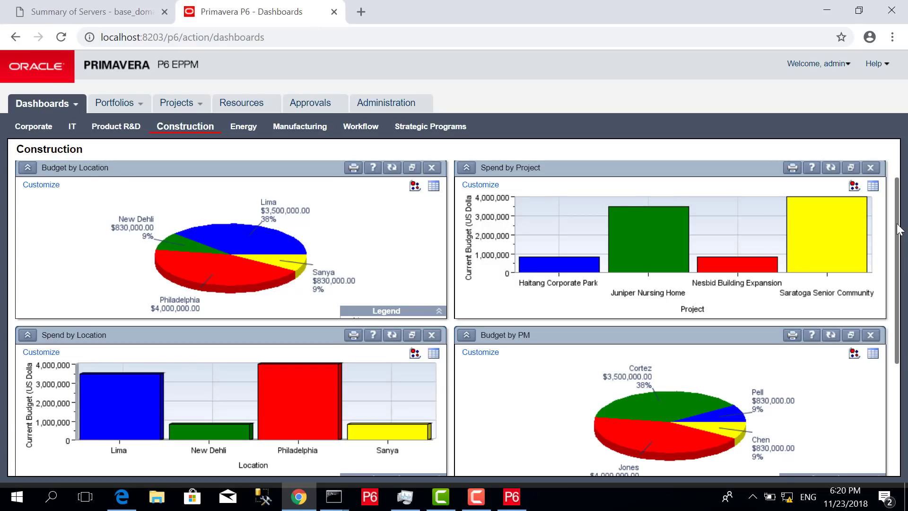
{"action": "mouse_move", "coordinate": [899, 230]}
{"action": "left_mouse_down"}
{"action": "mouse_move", "coordinate": [895, 213]}
{"action": "mouse_move", "coordinate": [899, 238]}
{"action": "left_mouse_up"}
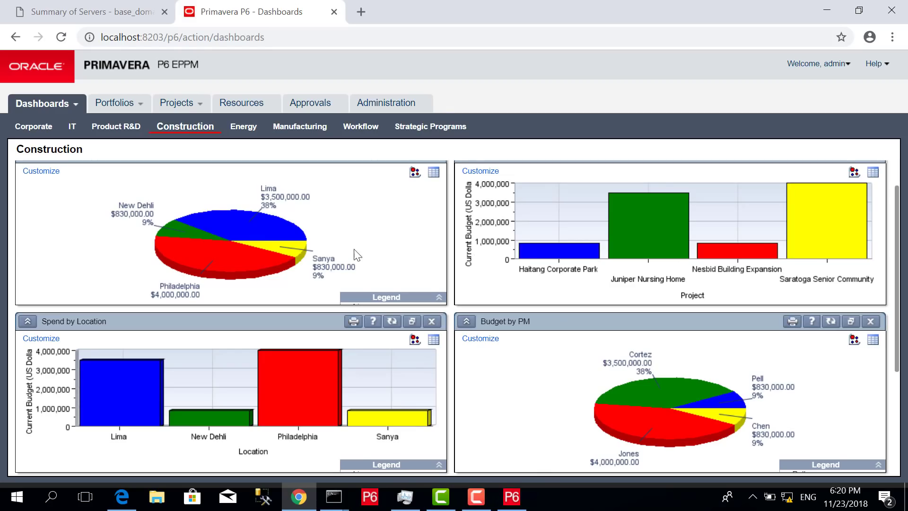
Step: Load the IT Portfolio analysis from the Portfolios tab, then go back to the P6 Professional project list
{"action": "left_click", "coordinate": [512, 498]}
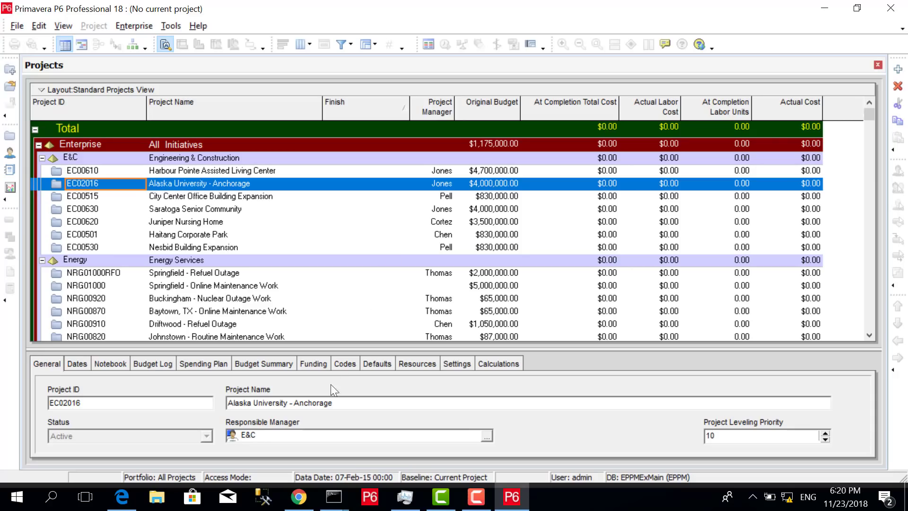
{"action": "left_click", "coordinate": [299, 504]}
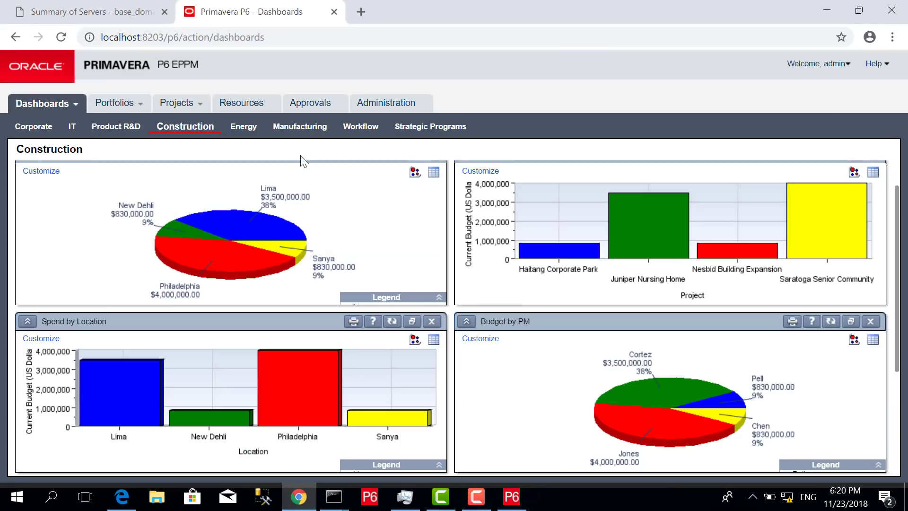
{"action": "left_click", "coordinate": [111, 105]}
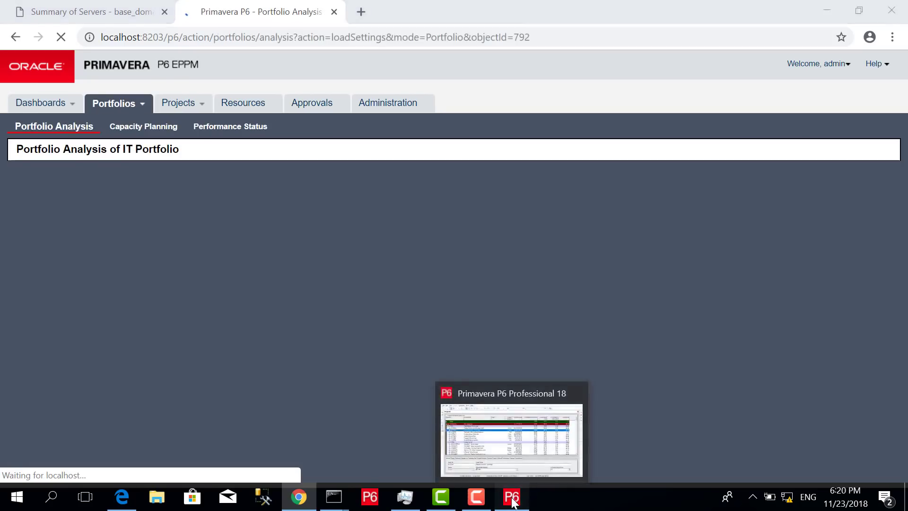
{"action": "left_click", "coordinate": [513, 501]}
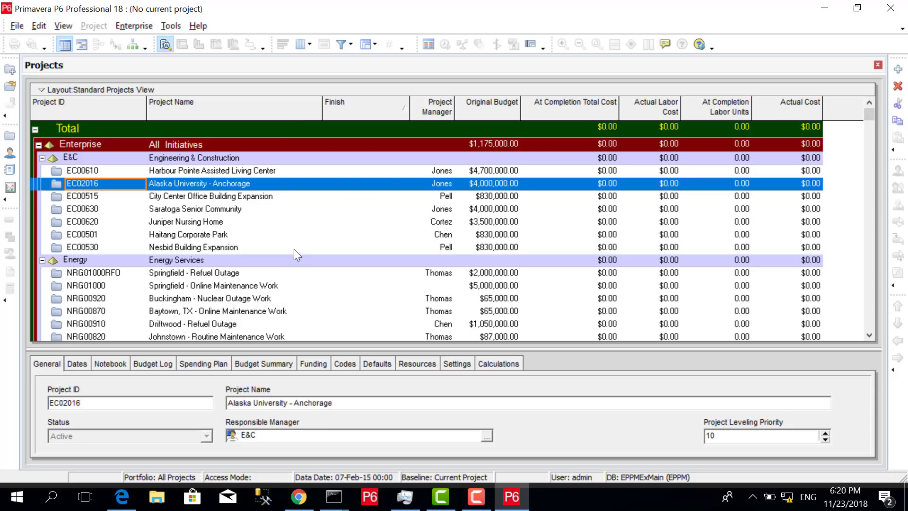
{"action": "left_click", "coordinate": [299, 497]}
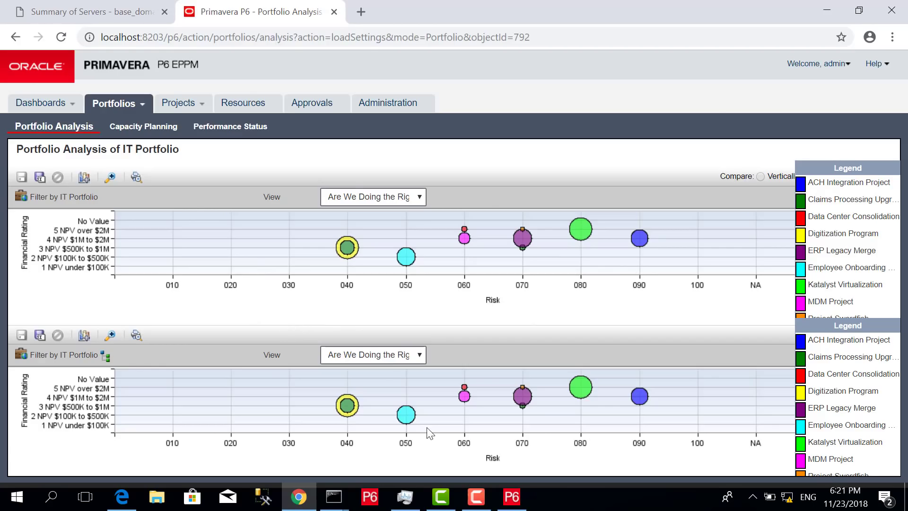
{"action": "left_click", "coordinate": [512, 505]}
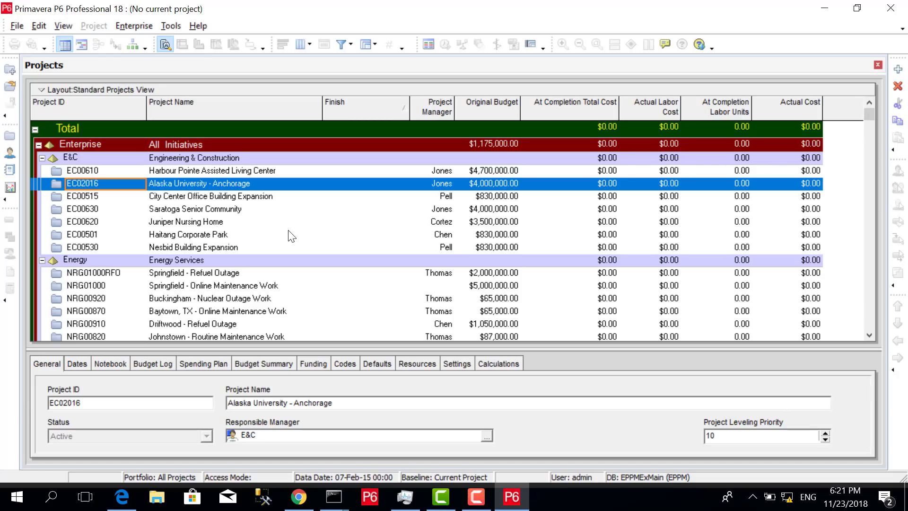
{"action": "left_click", "coordinate": [83, 43]}
{"action": "left_click", "coordinate": [680, 226]}
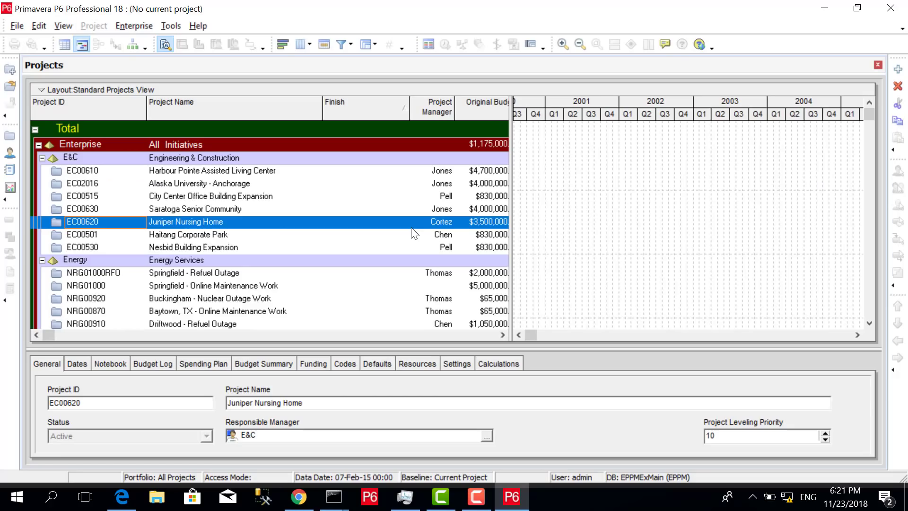
{"action": "left_click", "coordinate": [582, 185]}
{"action": "left_click", "coordinate": [193, 140]}
{"action": "right_click", "coordinate": [193, 140]}
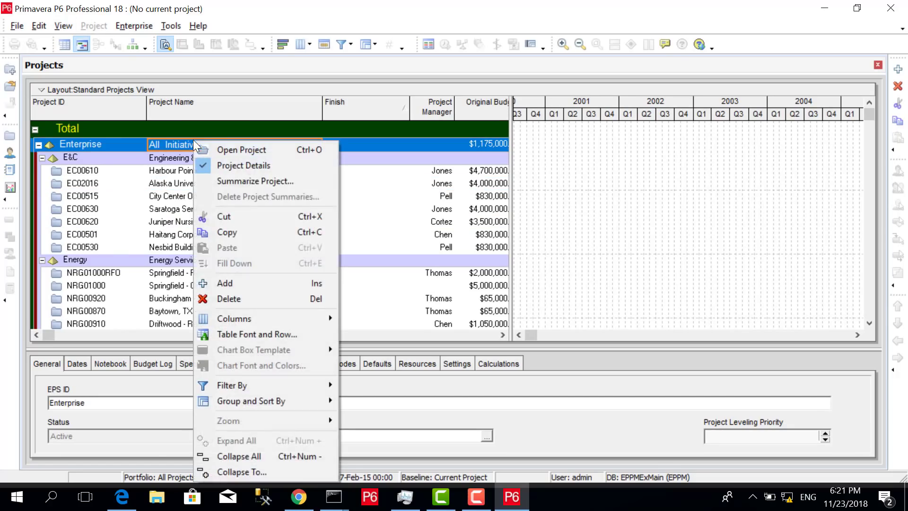
{"action": "left_click", "coordinate": [229, 146]}
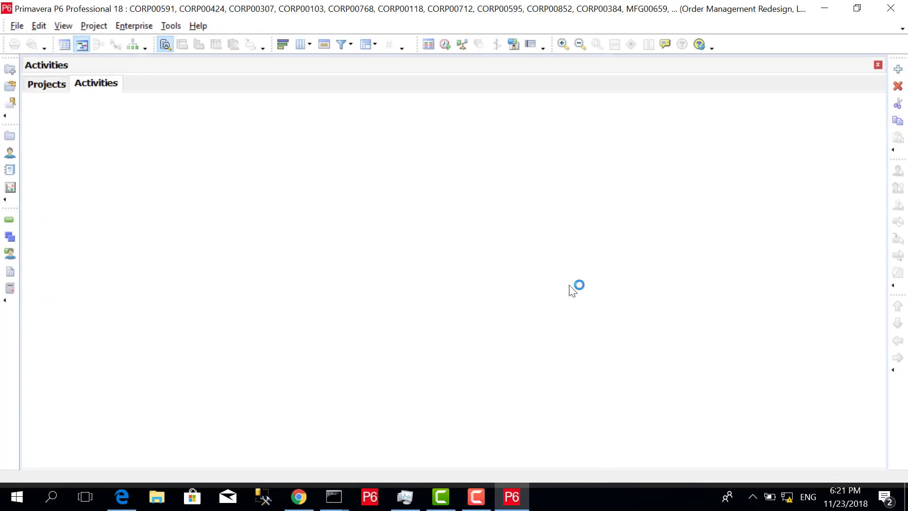
{"action": "left_click", "coordinate": [575, 232]}
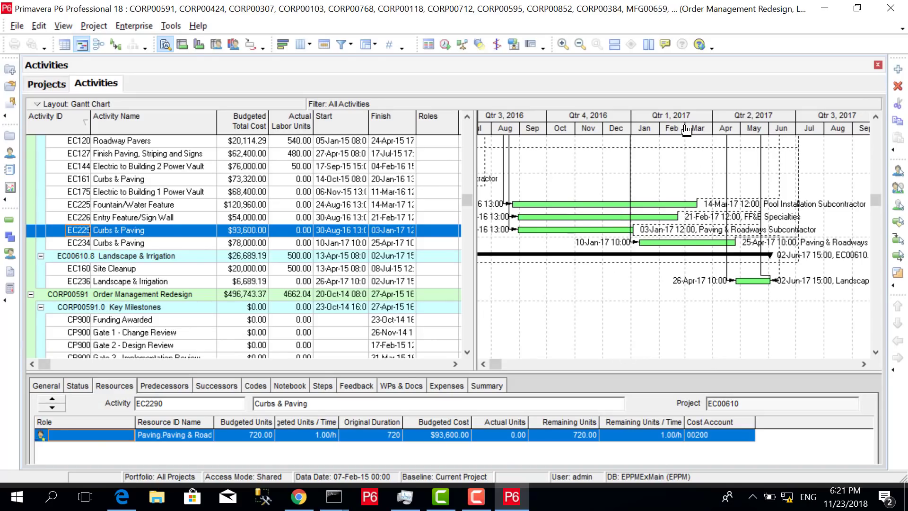
{"action": "left_click_drag", "start_coordinate": [689, 129], "coordinate": [515, 125]}
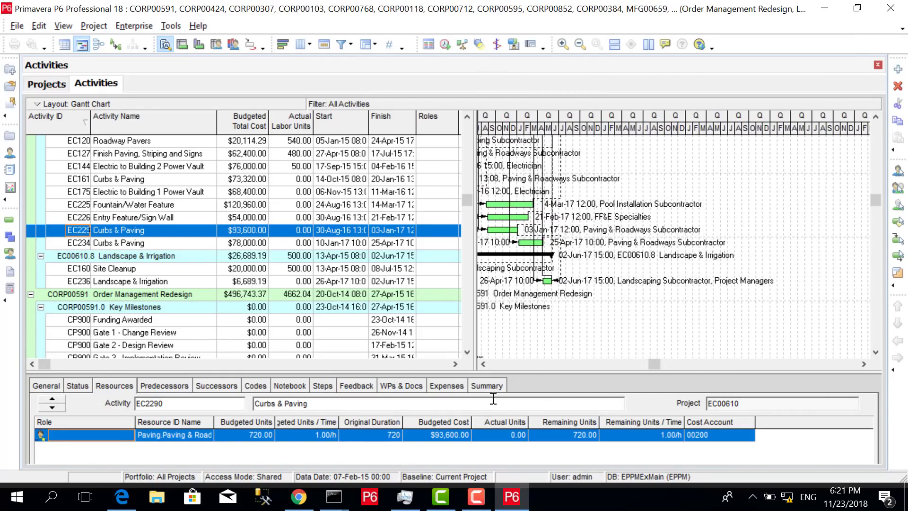
{"action": "left_click", "coordinate": [481, 368]}
{"action": "left_click_drag", "start_coordinate": [480, 368], "coordinate": [481, 369]}
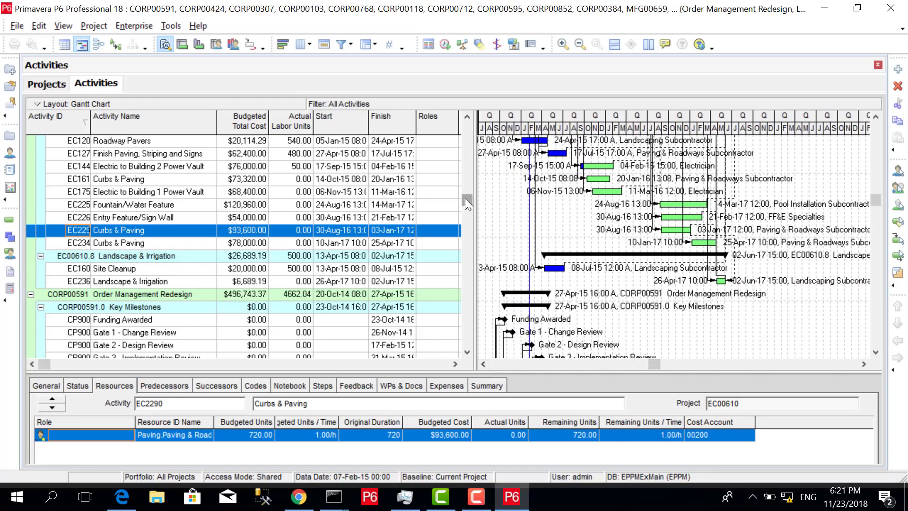
{"action": "left_click_drag", "start_coordinate": [465, 198], "coordinate": [471, 120]}
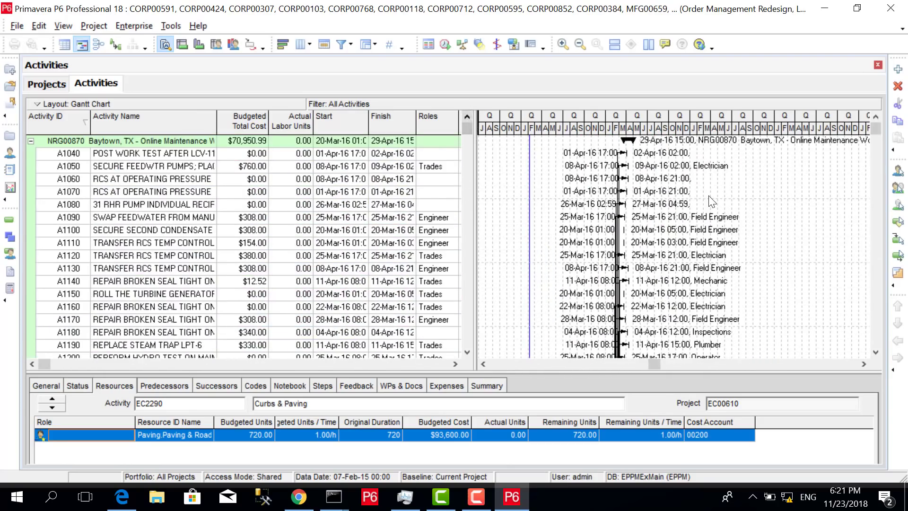
{"action": "left_click_drag", "start_coordinate": [636, 135], "coordinate": [775, 134]}
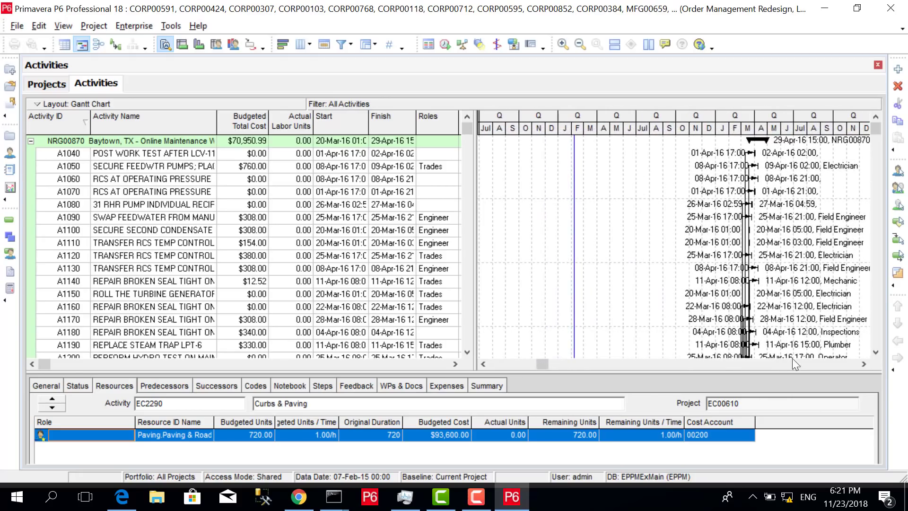
{"action": "scroll", "coordinate": [697, 365], "scroll_direction": "right", "scroll_amount": 3}
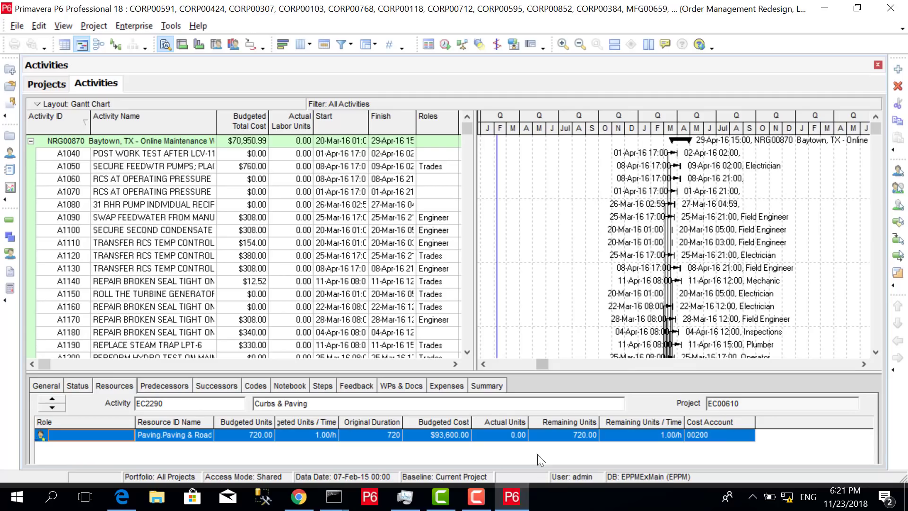
Step: Return to the IT Portfolio analysis page and list the upper chart's available views
{"action": "left_click", "coordinate": [512, 499]}
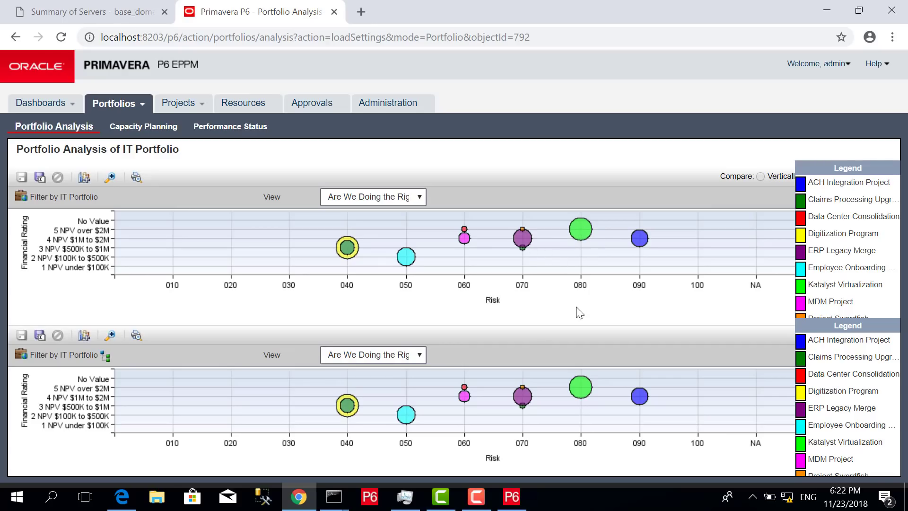
{"action": "left_click", "coordinate": [399, 198]}
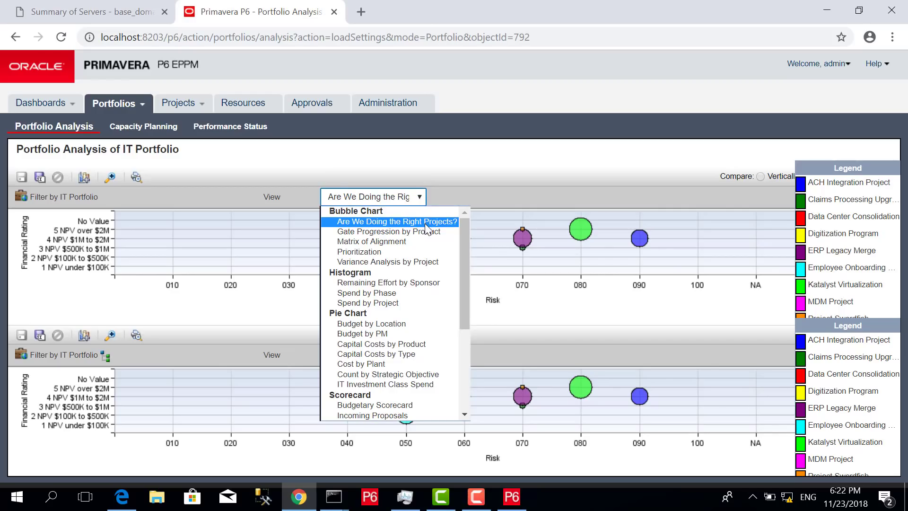
Step: Set the upper chart to Budget by Location and scroll the lower view list to Scorecard
{"action": "left_click", "coordinate": [387, 324]}
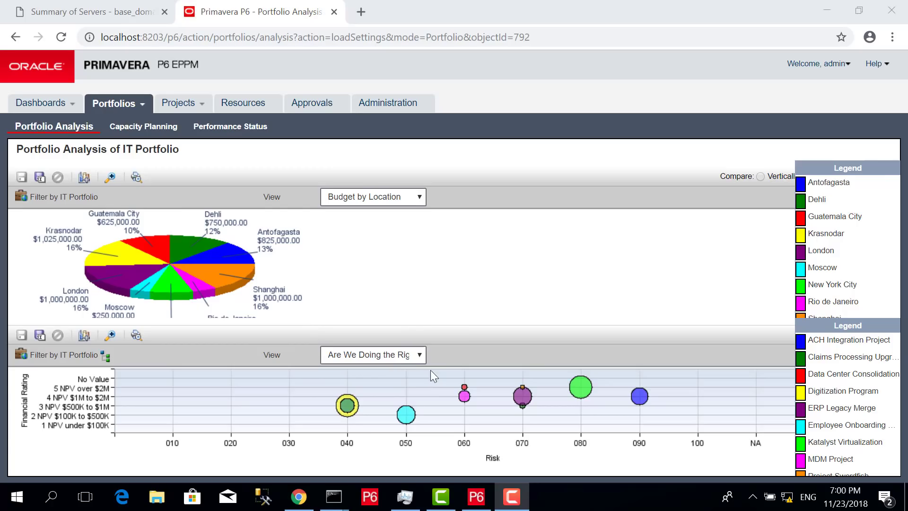
{"action": "left_click", "coordinate": [414, 357]}
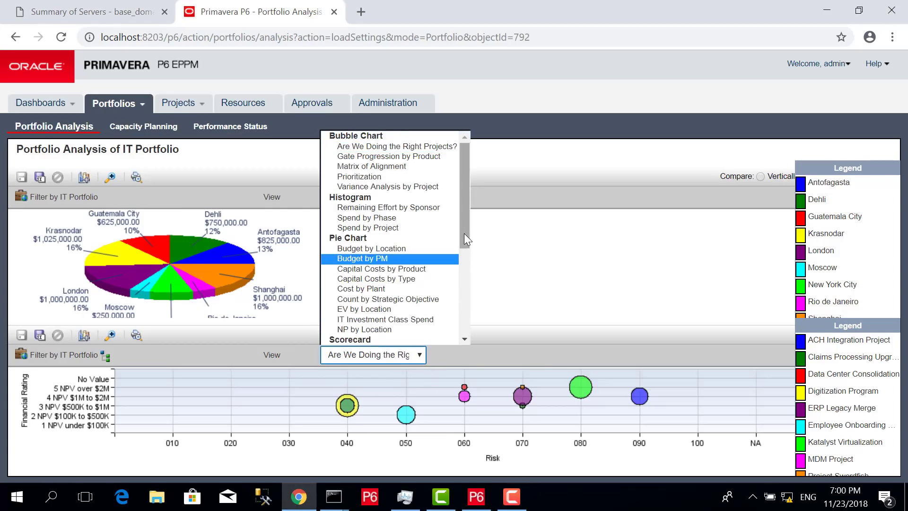
{"action": "left_click_drag", "start_coordinate": [464, 234], "coordinate": [469, 329]}
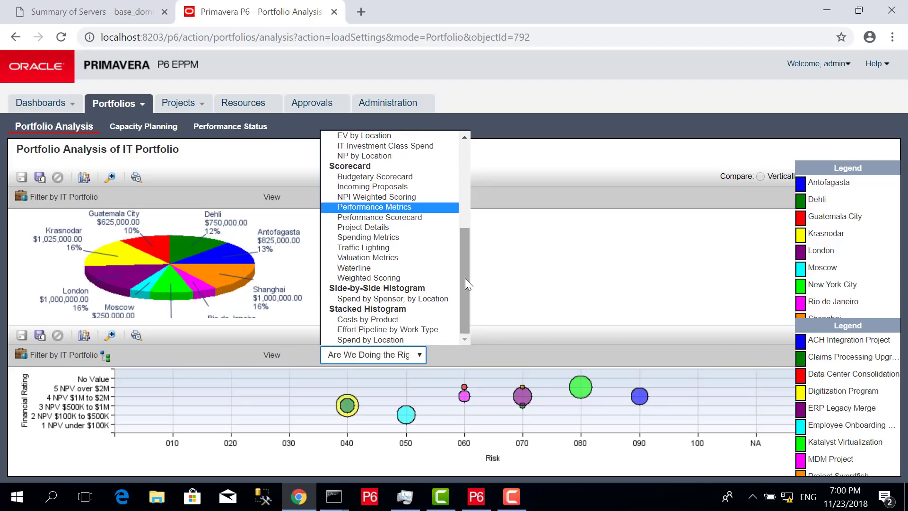
Step: Switch the lower analysis to Traffic Lighting and highlight IT00112's red Risk Assessment
{"action": "left_click", "coordinate": [375, 247]}
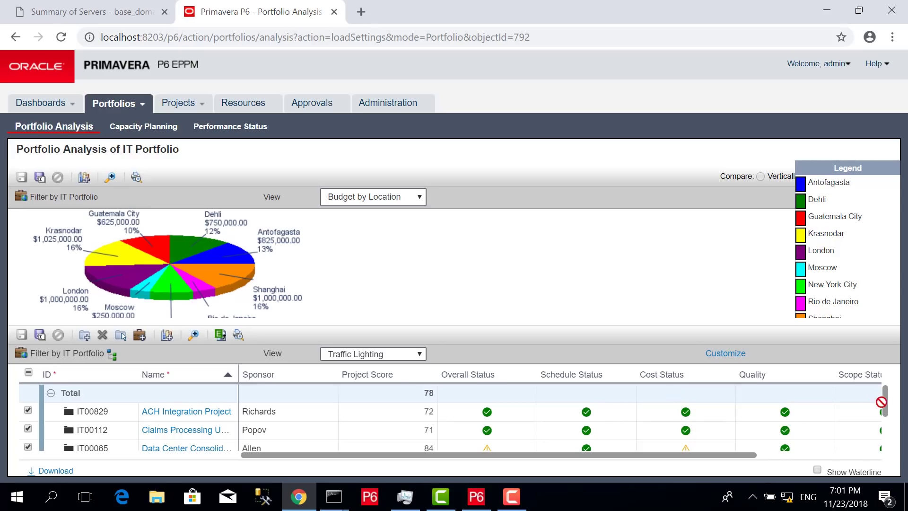
{"action": "left_click_drag", "start_coordinate": [740, 455], "coordinate": [869, 450]}
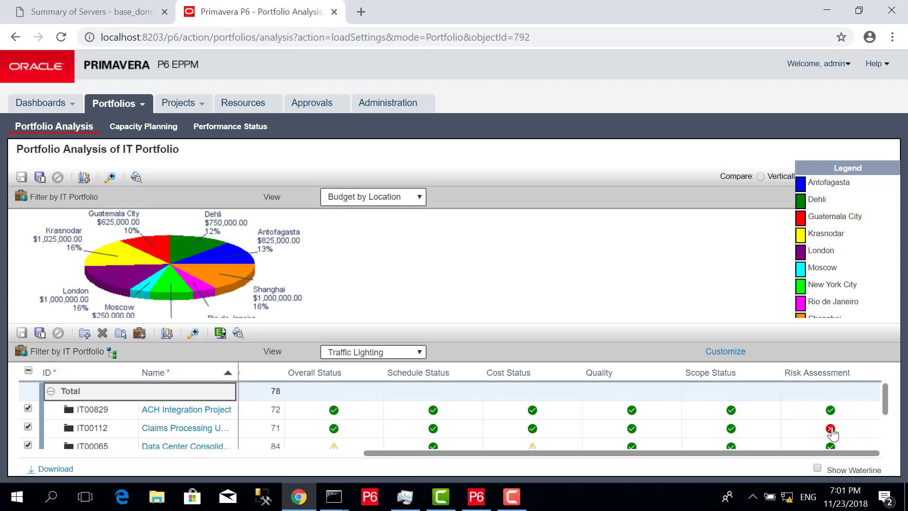
{"action": "left_click", "coordinate": [832, 433]}
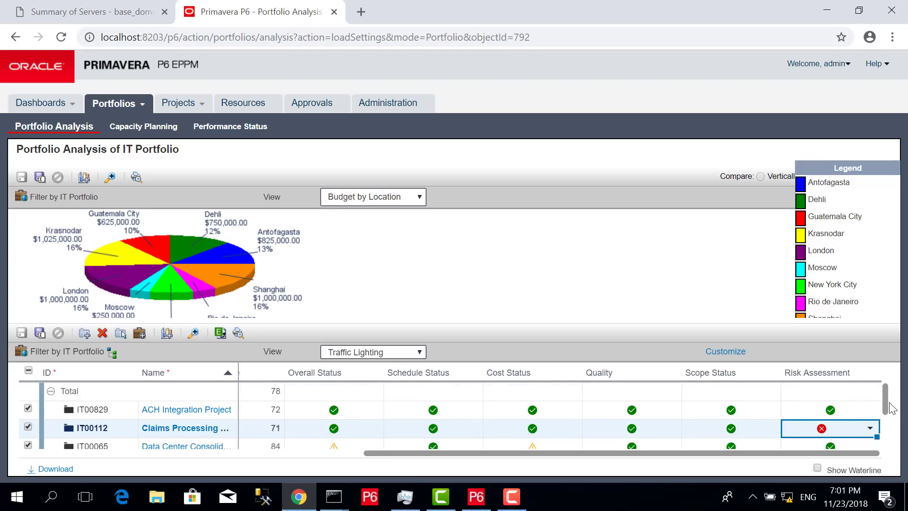
{"action": "left_click_drag", "start_coordinate": [886, 402], "coordinate": [886, 407]}
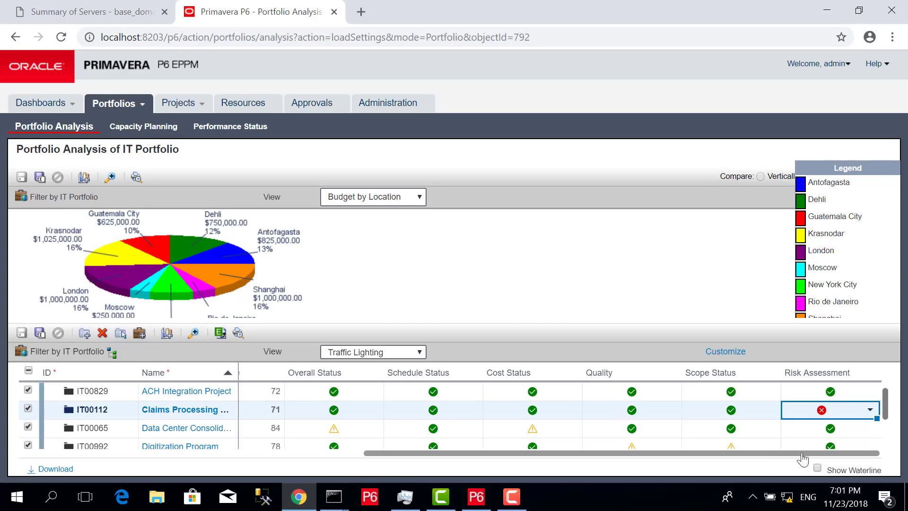
{"action": "left_click_drag", "start_coordinate": [747, 451], "coordinate": [644, 463]}
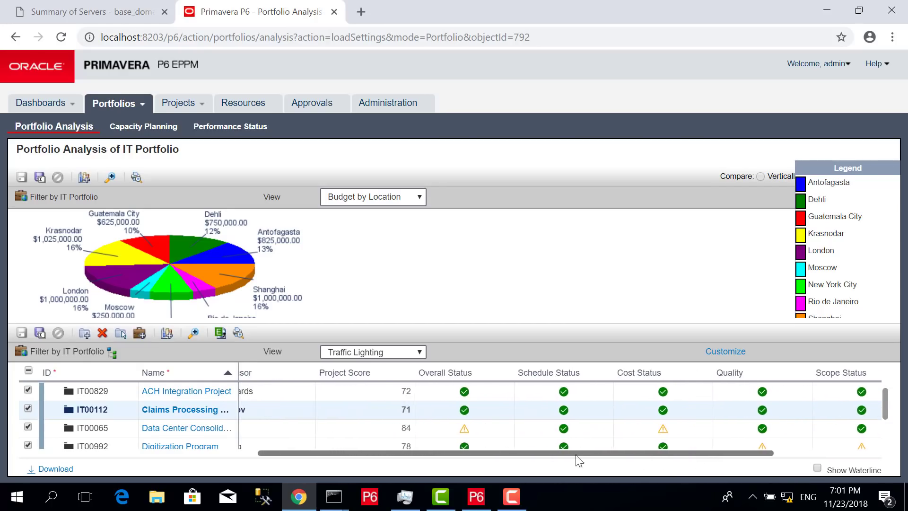
Step: Review the scorecard's Overall Status column, including IT00065's warning status
{"action": "left_click", "coordinate": [466, 436]}
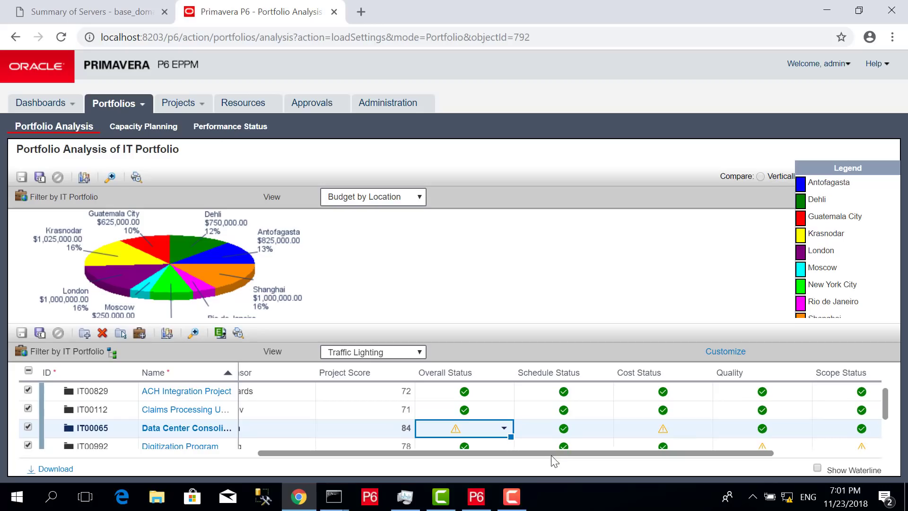
{"action": "left_click_drag", "start_coordinate": [557, 451], "coordinate": [584, 451]}
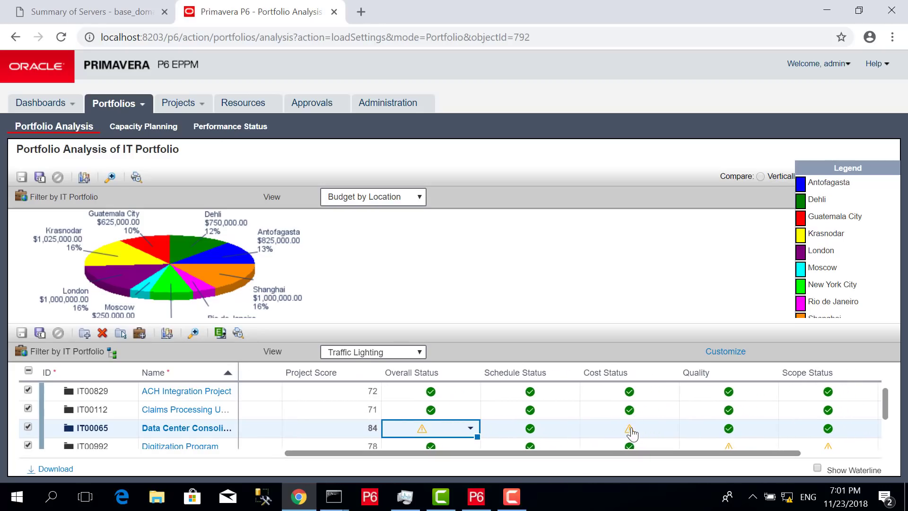
{"action": "left_click_drag", "start_coordinate": [680, 452], "coordinate": [786, 450]}
{"action": "left_click_drag", "start_coordinate": [715, 453], "coordinate": [629, 453]}
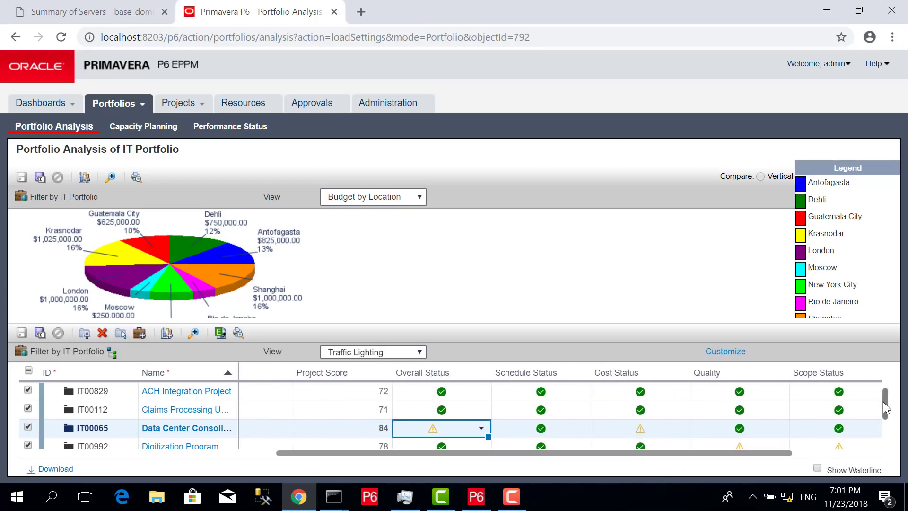
{"action": "left_click_drag", "start_coordinate": [885, 408], "coordinate": [886, 411]}
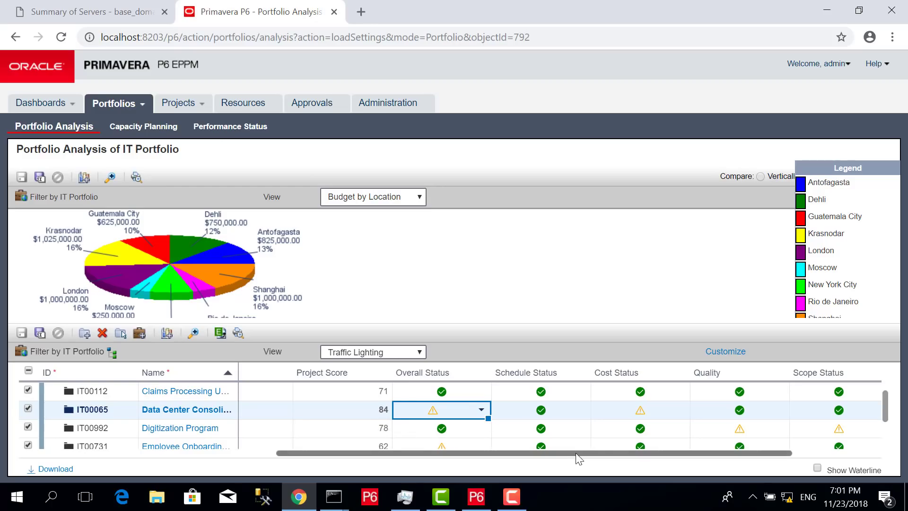
{"action": "left_click_drag", "start_coordinate": [575, 452], "coordinate": [651, 461]}
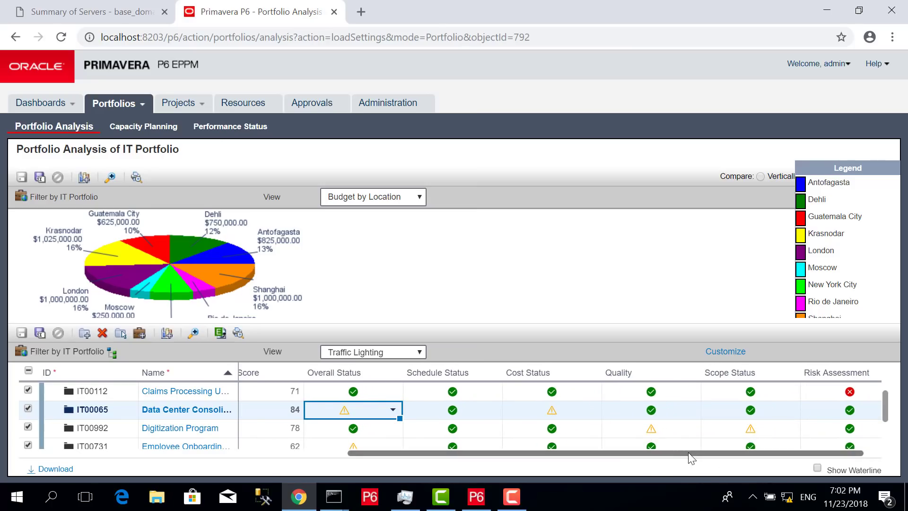
{"action": "scroll", "coordinate": [688, 452], "scroll_direction": "left", "scroll_amount": 3}
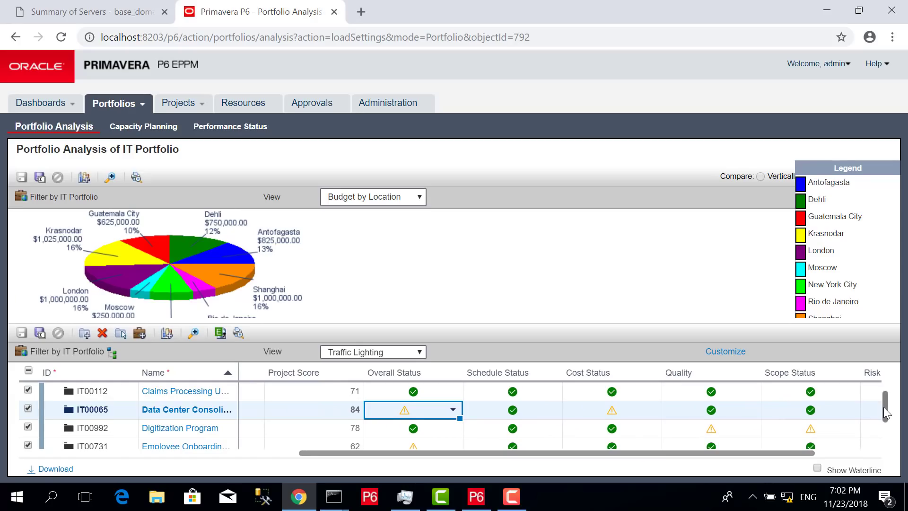
{"action": "scroll", "coordinate": [886, 414], "scroll_direction": "down", "scroll_amount": 3}
{"action": "scroll", "coordinate": [885, 414], "scroll_direction": "up", "scroll_amount": 2}
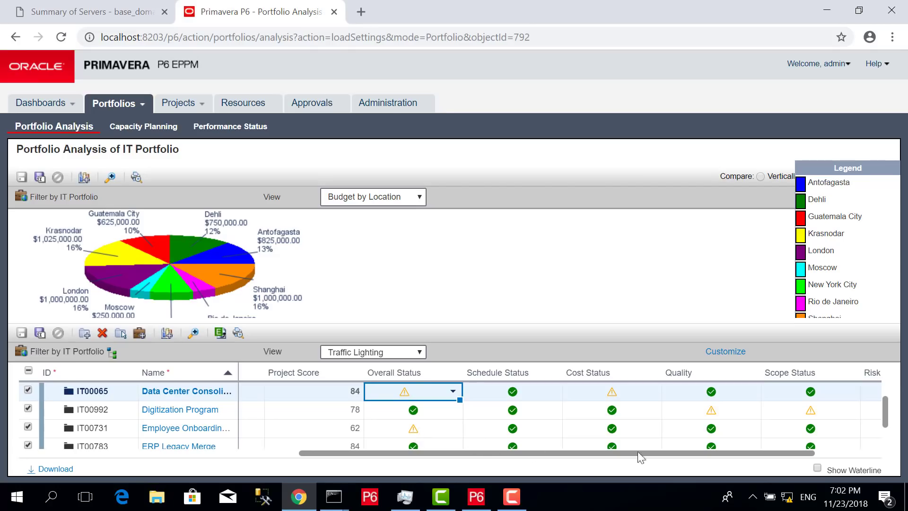
{"action": "scroll", "coordinate": [685, 452], "scroll_direction": "right", "scroll_amount": 1}
{"action": "left_click_drag", "start_coordinate": [685, 453], "coordinate": [752, 452]}
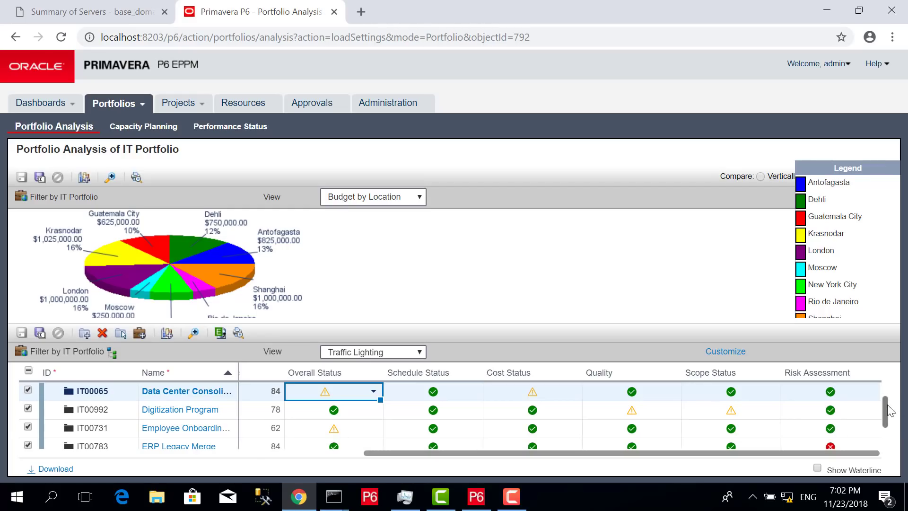
{"action": "left_click_drag", "start_coordinate": [888, 411], "coordinate": [888, 418]}
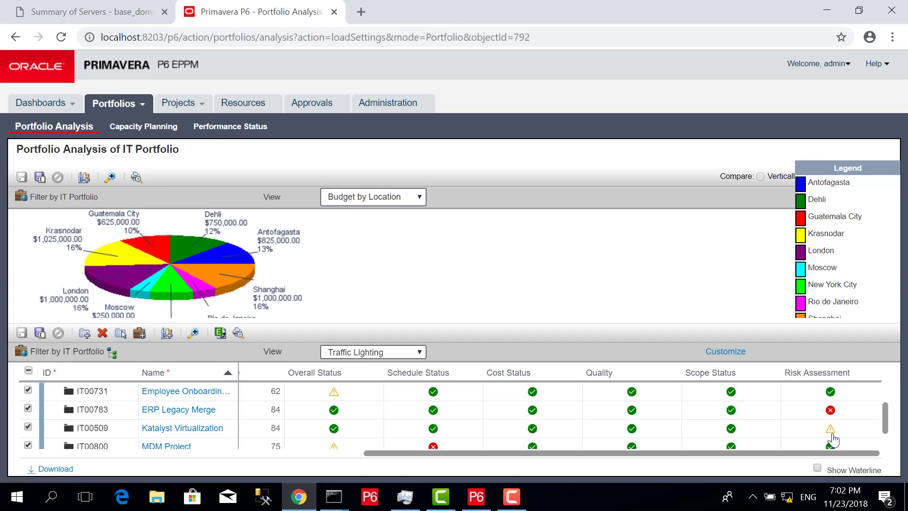
{"action": "left_click_drag", "start_coordinate": [888, 431], "coordinate": [889, 444]}
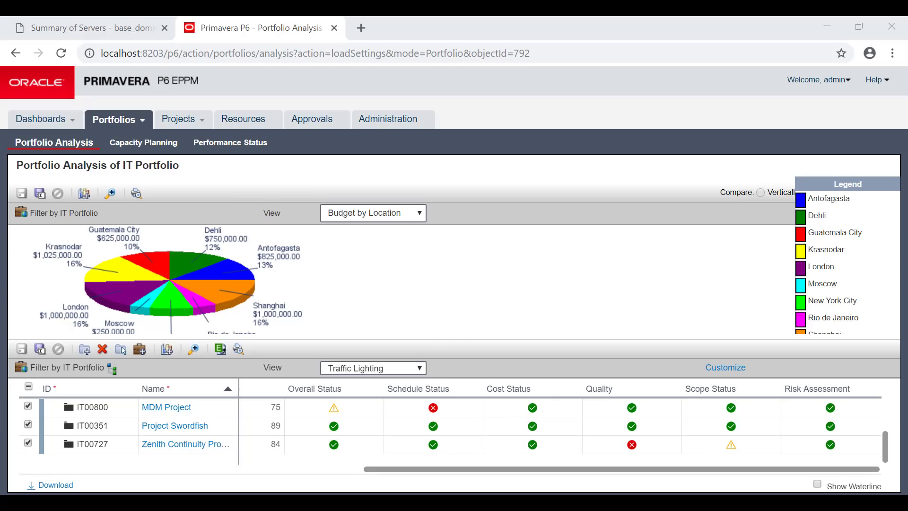
Step: In P6 Professional, show the project list, select EC00515, and shift the timescale to 2014–2017
{"action": "mouse_move", "coordinate": [475, 503]}
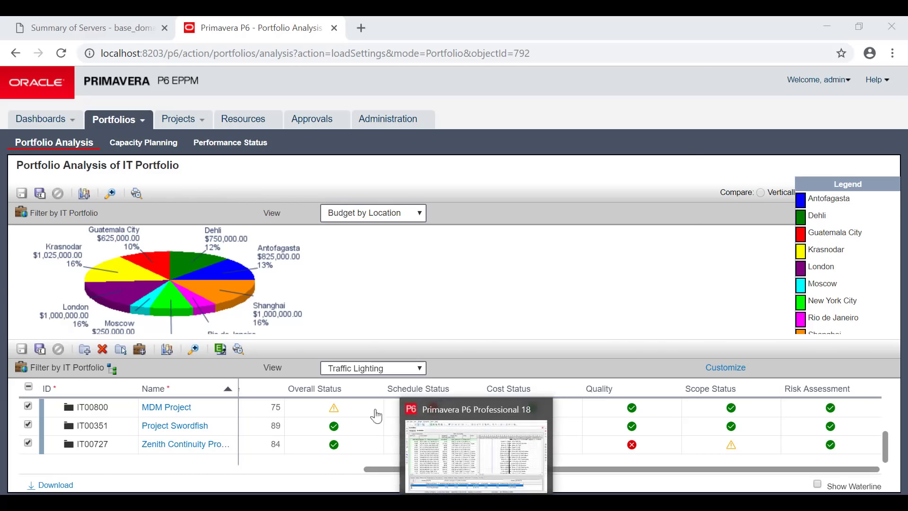
{"action": "left_click", "coordinate": [460, 455]}
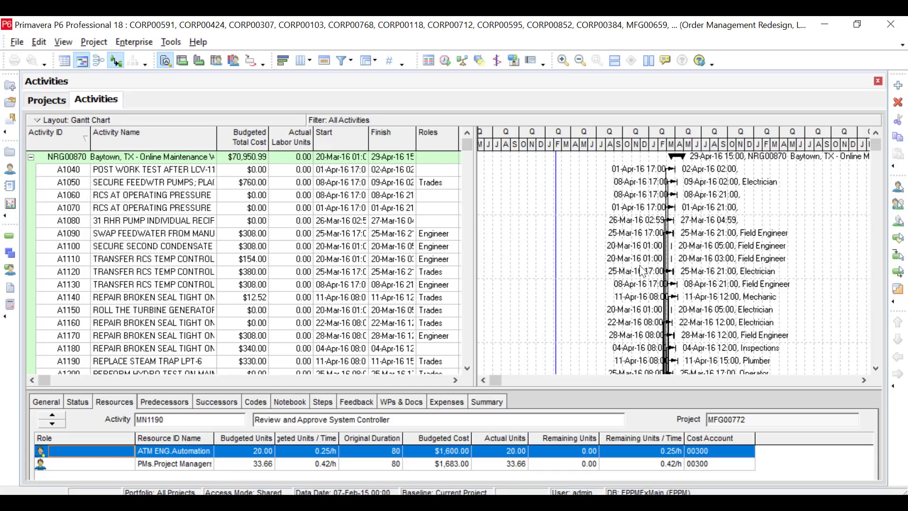
{"action": "left_click", "coordinate": [9, 152]}
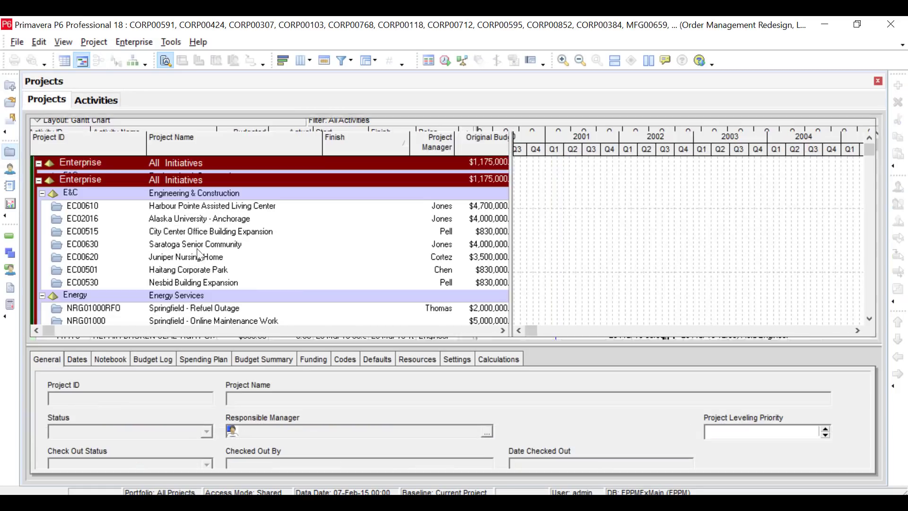
{"action": "left_click", "coordinate": [586, 237]}
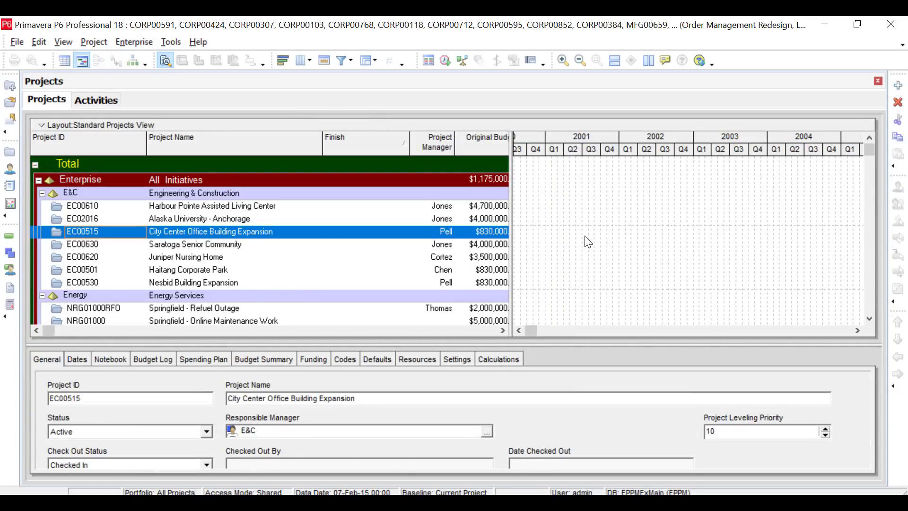
{"action": "left_click", "coordinate": [517, 330]}
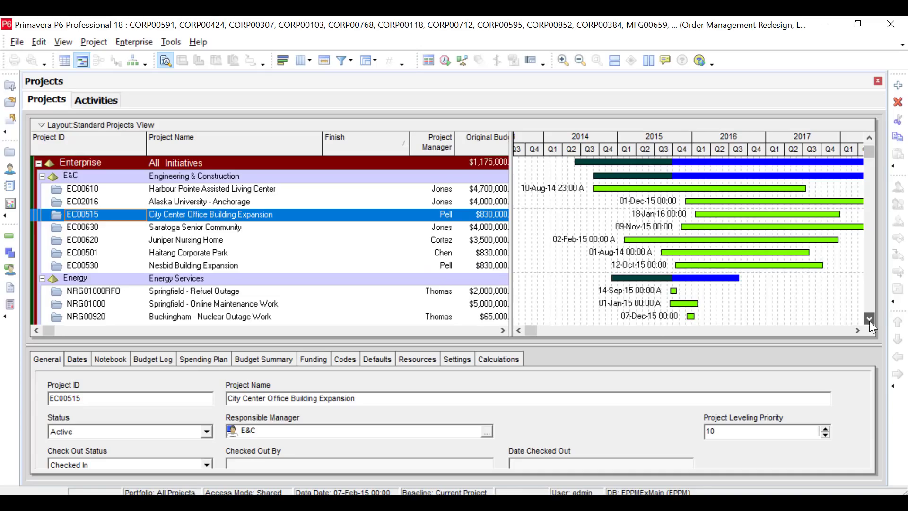
Step: Scroll down to the IT projects and hide the Gantt chart to reveal cost columns
{"action": "scroll", "coordinate": [869, 318], "scroll_direction": "down", "scroll_amount": 10}
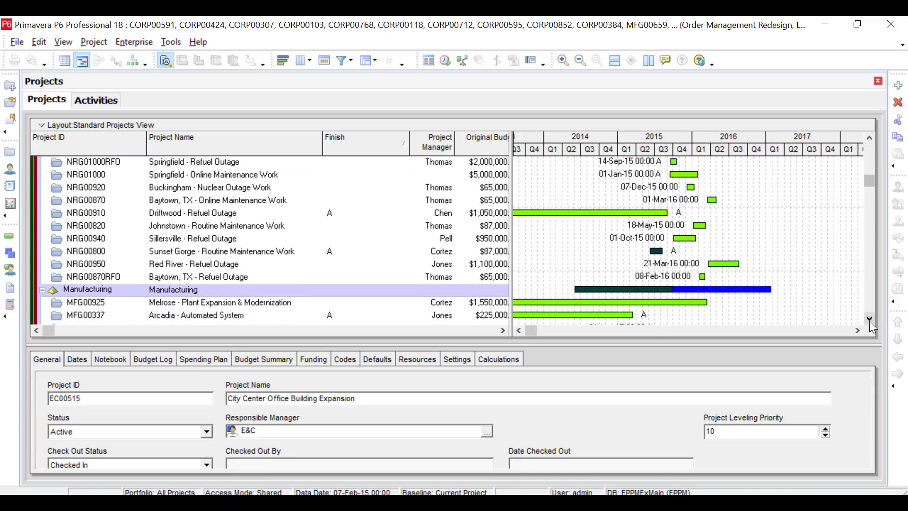
{"action": "scroll", "coordinate": [869, 318], "scroll_direction": "down", "scroll_amount": 14}
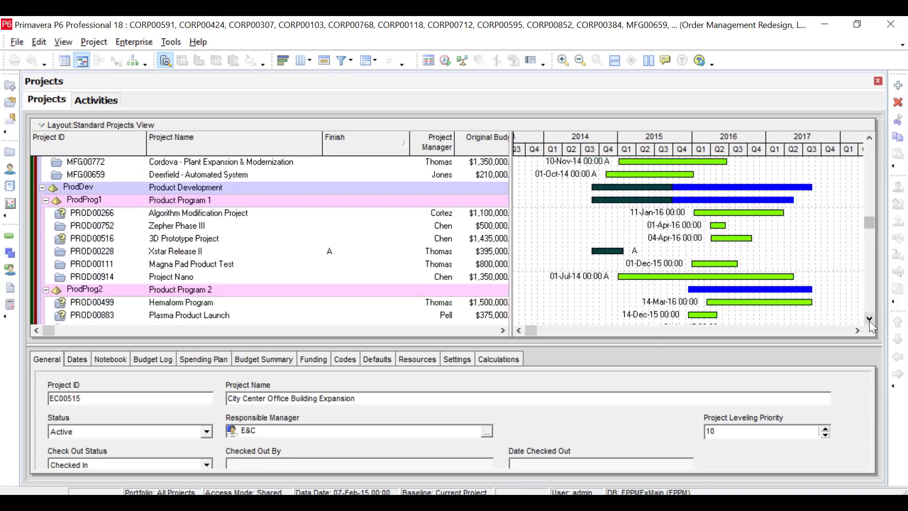
{"action": "scroll", "coordinate": [869, 319], "scroll_direction": "down", "scroll_amount": 16}
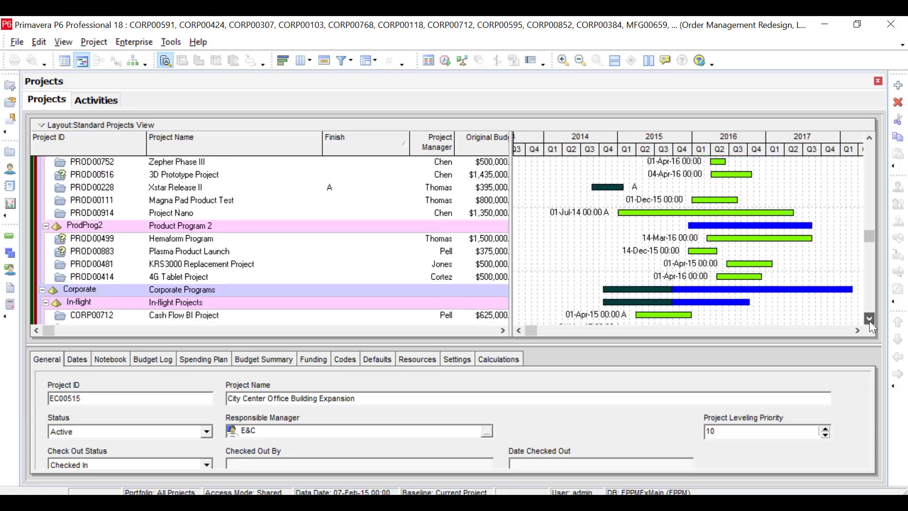
{"action": "scroll", "coordinate": [869, 318], "scroll_direction": "down", "scroll_amount": 5}
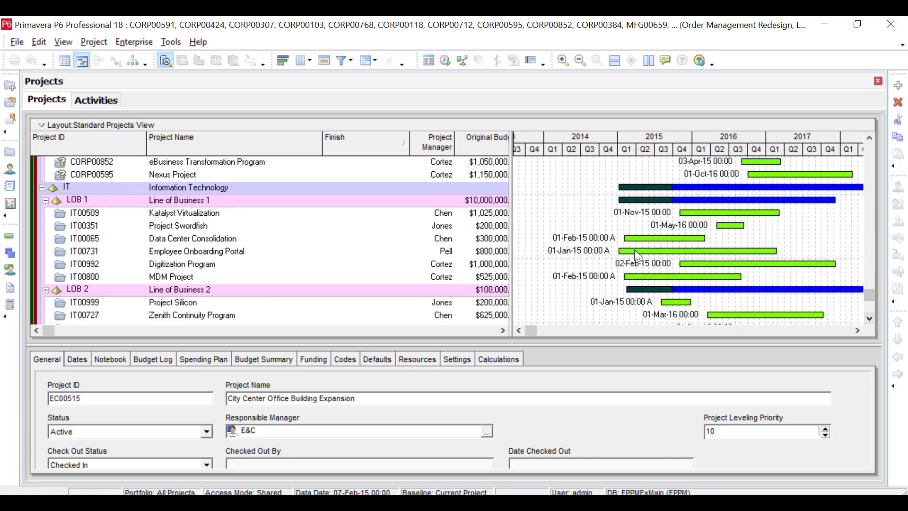
{"action": "left_click", "coordinate": [66, 59]}
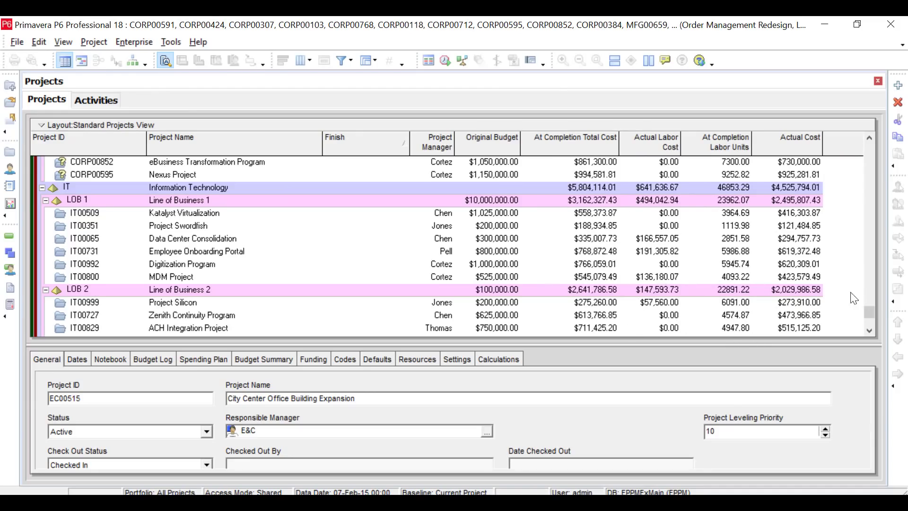
{"action": "left_click", "coordinate": [869, 313]}
{"action": "left_click_drag", "start_coordinate": [867, 310], "coordinate": [874, 339]}
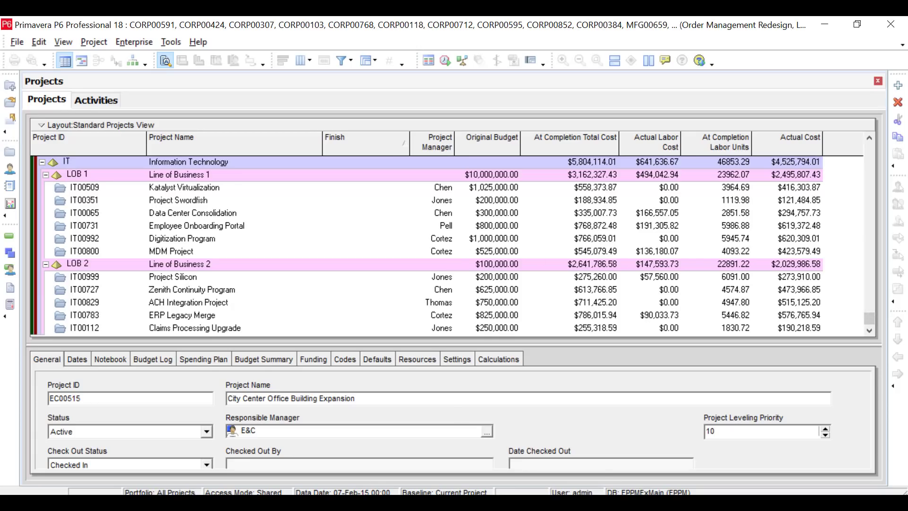
Step: Use Alt+Tab to get back to the browser's IT Portfolio analysis
{"action": "key", "text": "alt+Tab"}
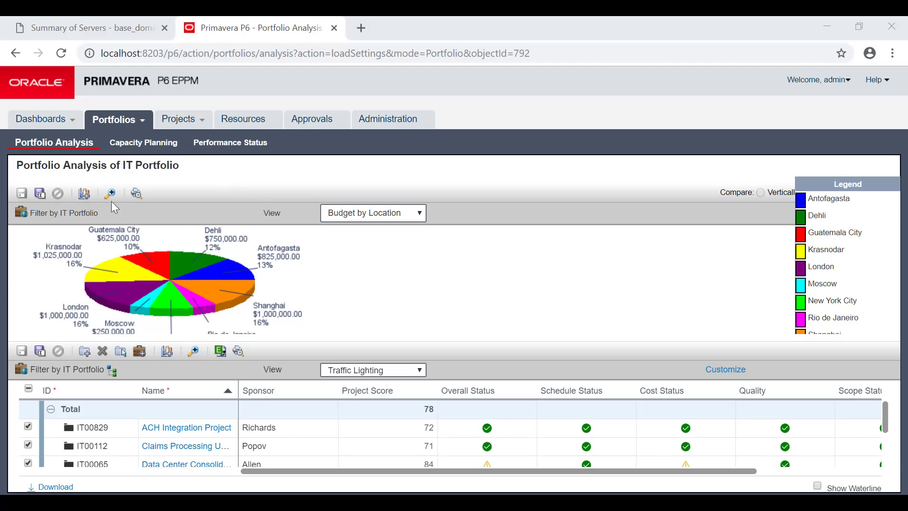
Step: Browse the Create View types without saving, then set the layout to Compare Vertically
{"action": "left_click", "coordinate": [84, 194]}
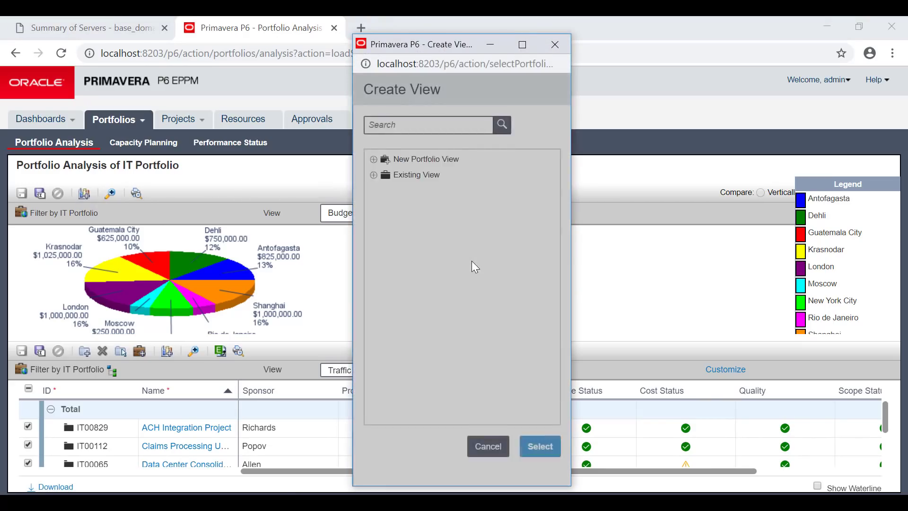
{"action": "left_click", "coordinate": [426, 175]}
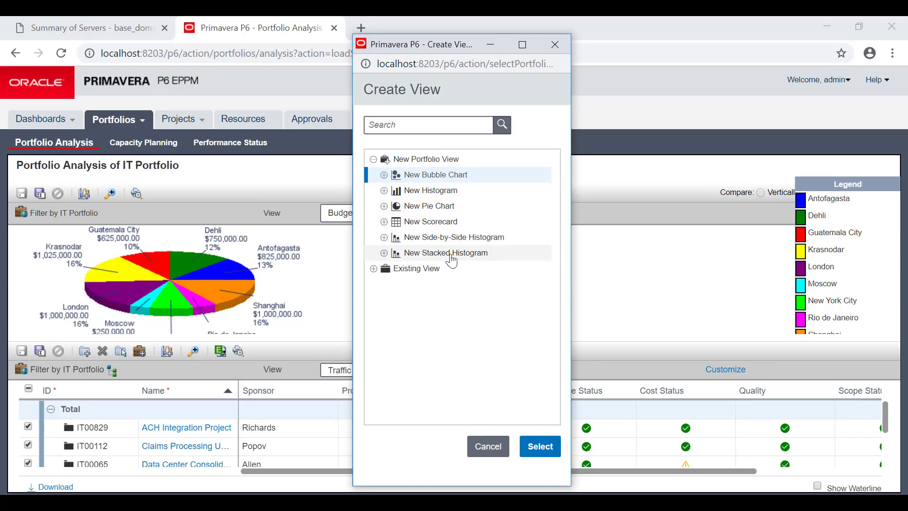
{"action": "left_click", "coordinate": [373, 269]}
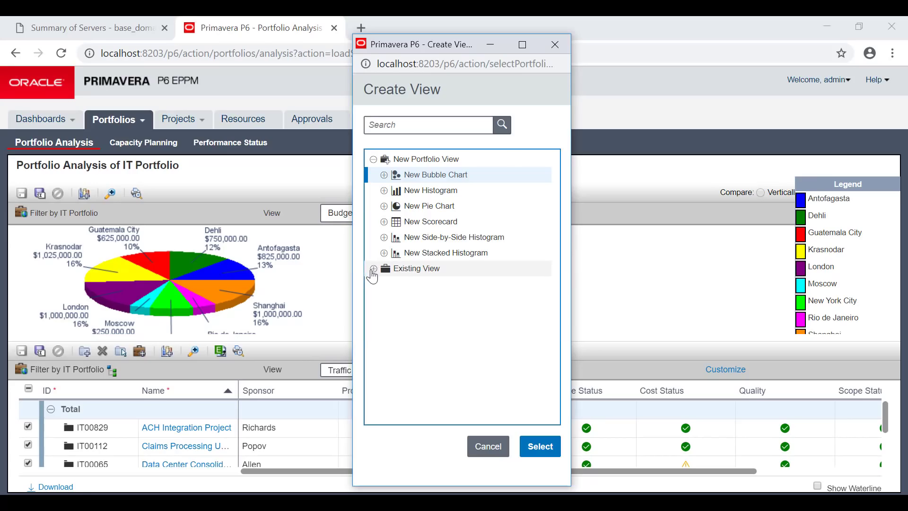
{"action": "left_click", "coordinate": [488, 446]}
{"action": "left_click", "coordinate": [760, 191]}
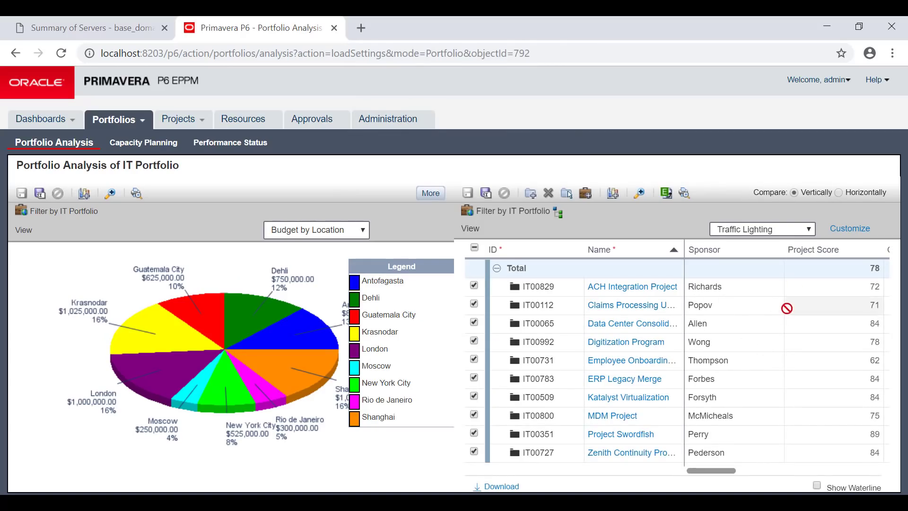
Step: Keep Traffic Lighting as the scorecard view and move on to the Dashboards
{"action": "left_click", "coordinate": [759, 234]}
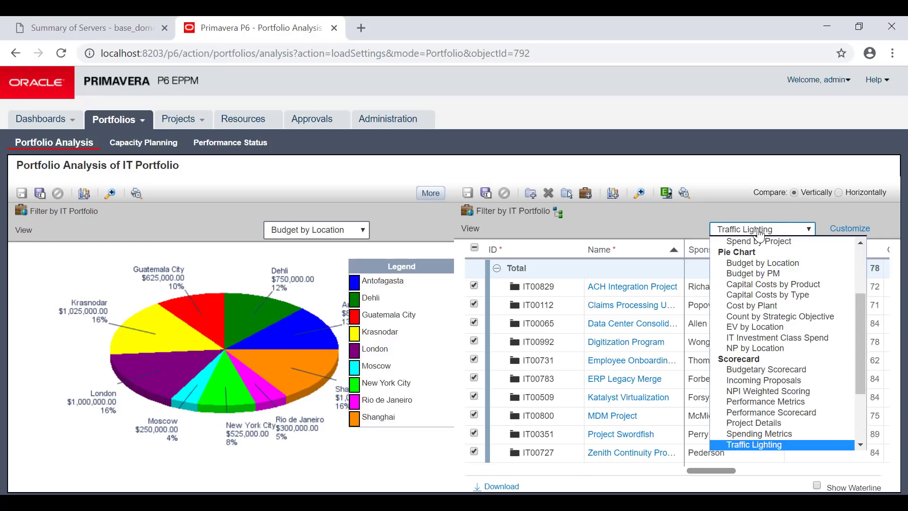
{"action": "left_click", "coordinate": [758, 233]}
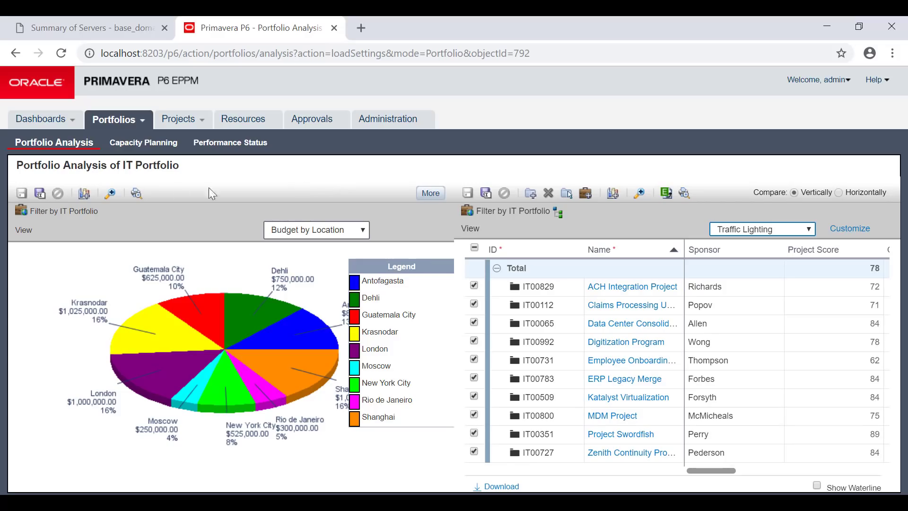
{"action": "left_click", "coordinate": [43, 121]}
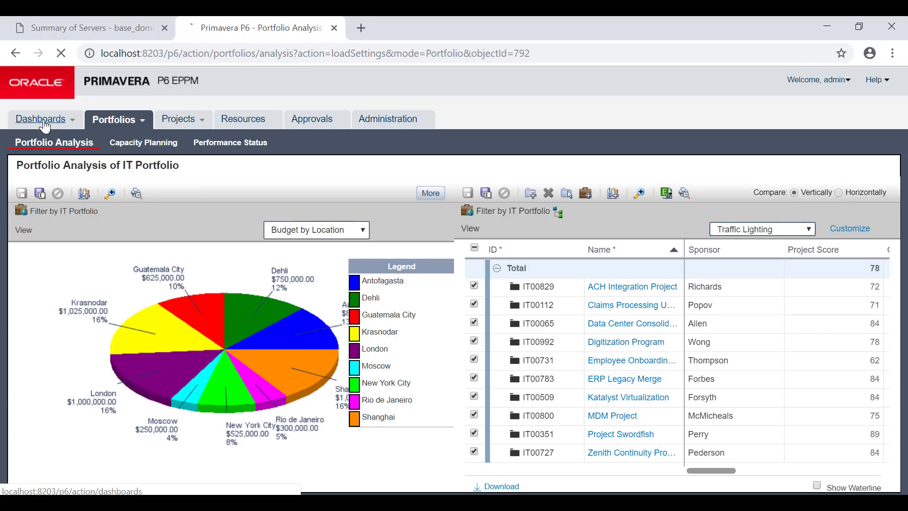